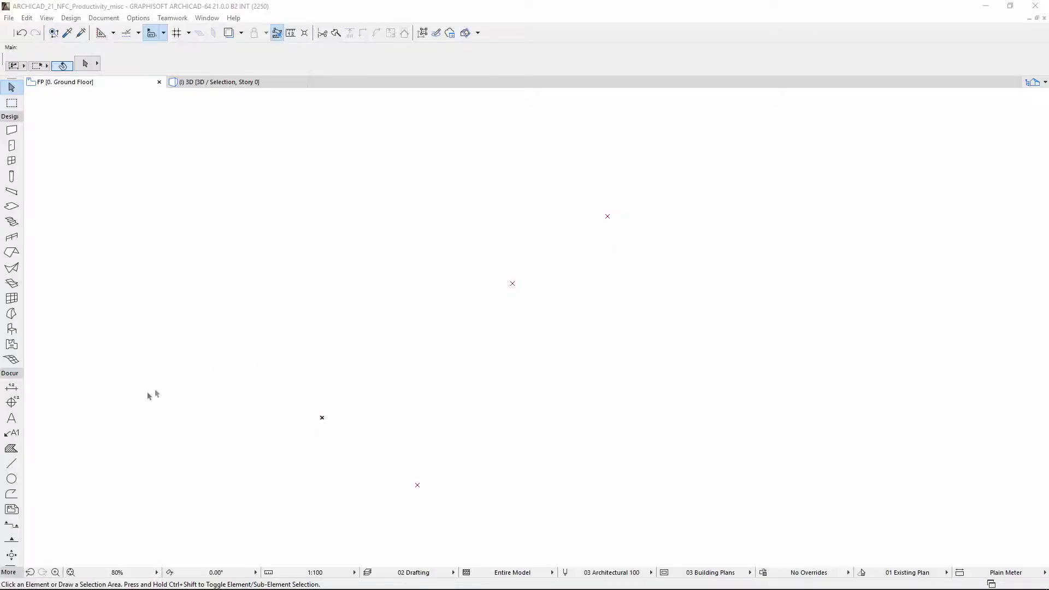
# Draw a small rectangle and a taller rectangle overlapping it with the Line tool's rectangle method.
pyautogui.click(15, 465)
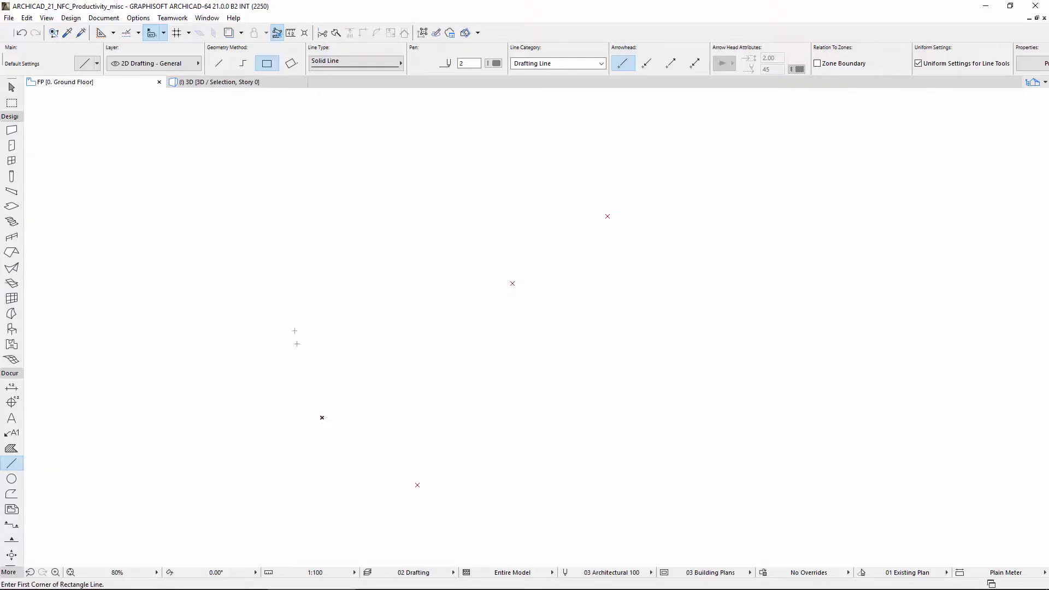
pyautogui.click(322, 418)
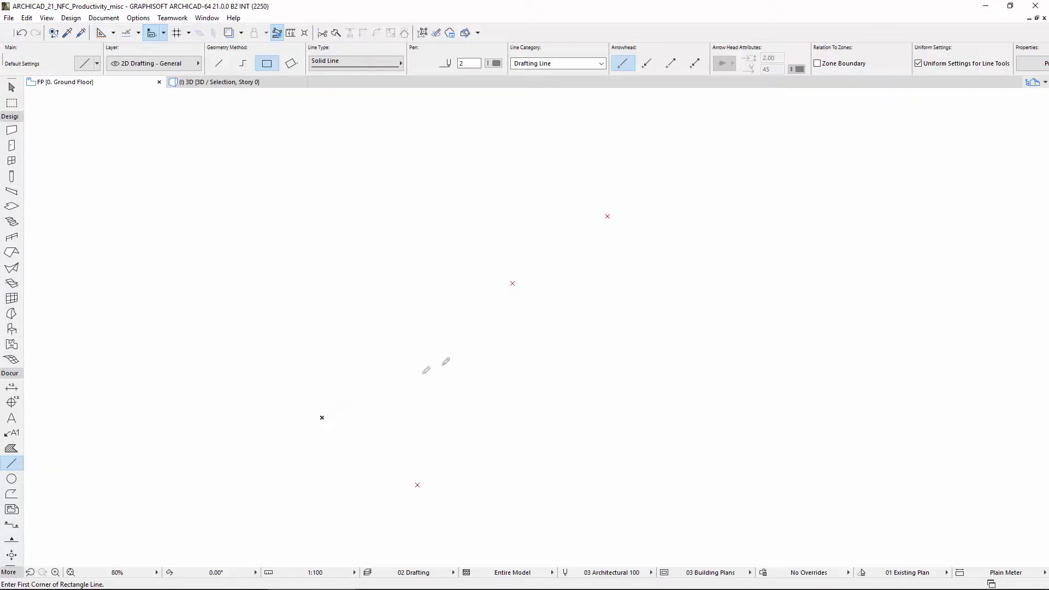
pyautogui.click(513, 283)
pyautogui.click(418, 484)
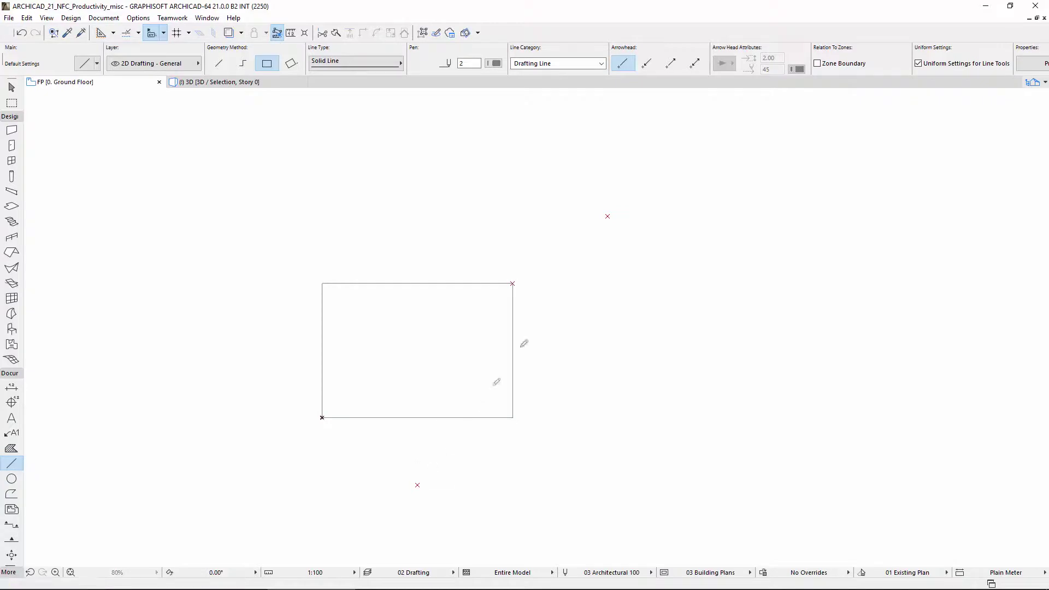
pyautogui.click(607, 216)
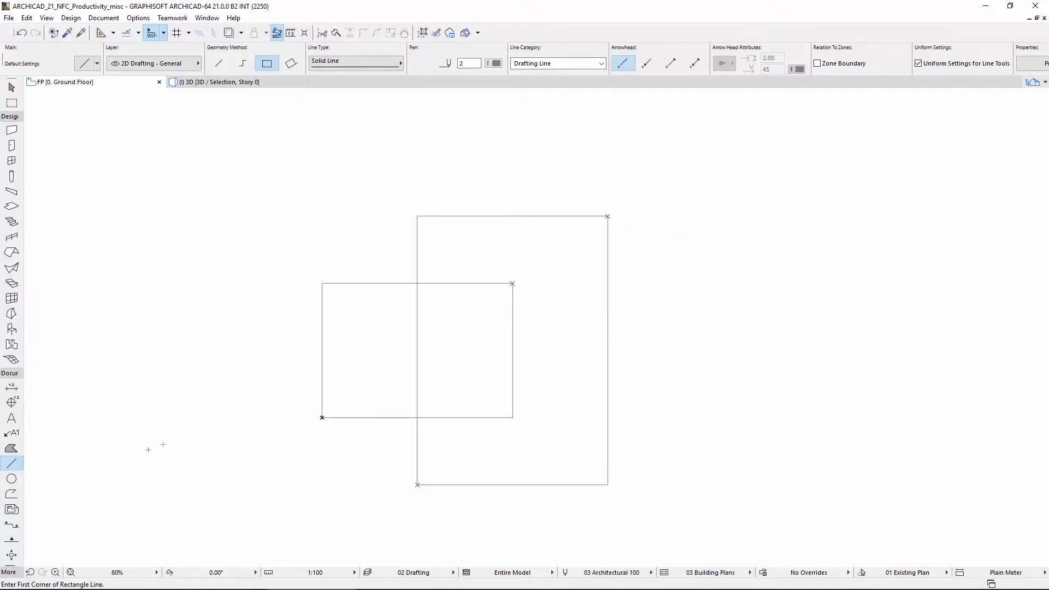
pyautogui.click(12, 494)
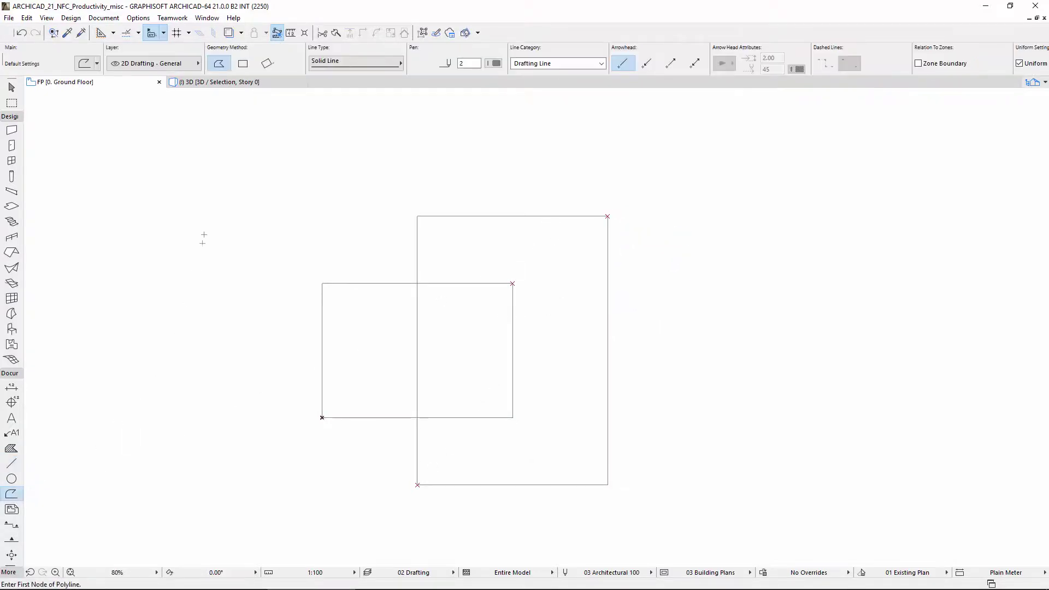
# Switch the Polyline tool's pen to red pen 20 in the Info Box.
pyautogui.click(501, 66)
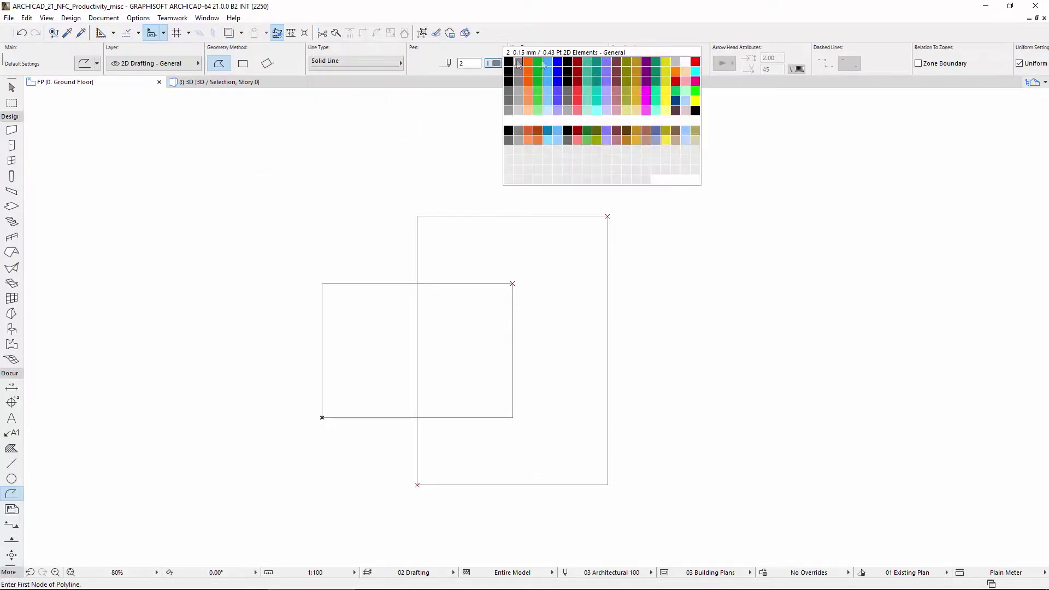
pyautogui.click(695, 62)
pyautogui.press('space')
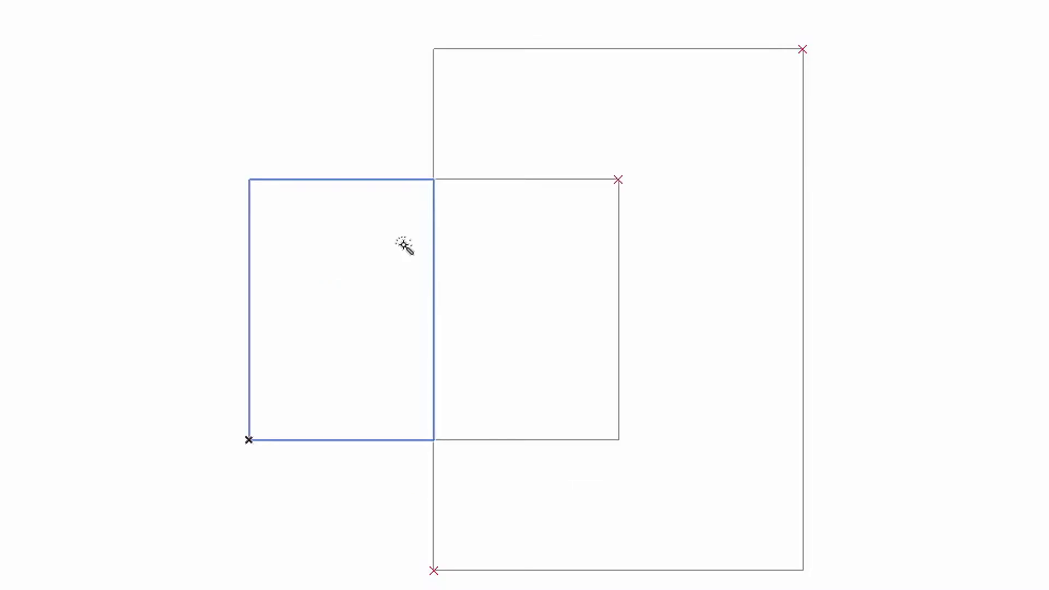
# Choose Design > Outline Polygon with Magic Wand and pick the smaller rectangle's area.
pyautogui.click(144, 12)
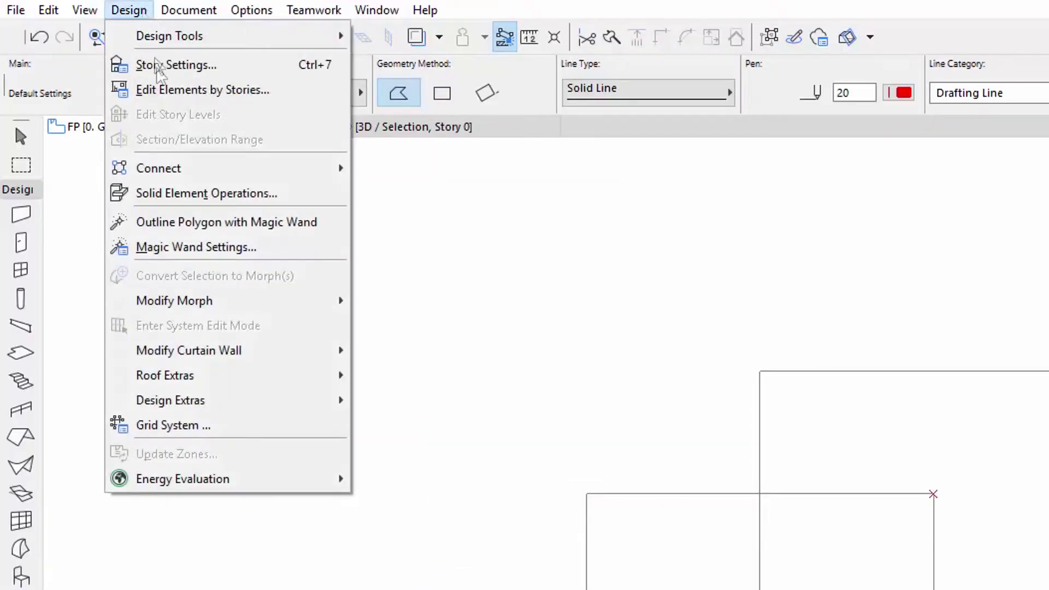
pyautogui.click(337, 221)
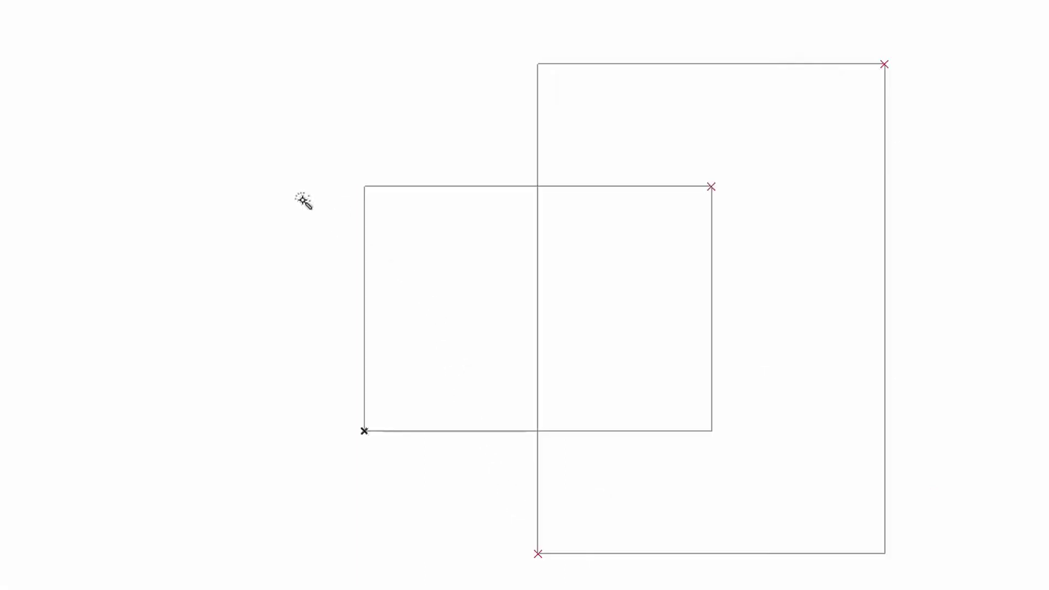
pyautogui.click(361, 221)
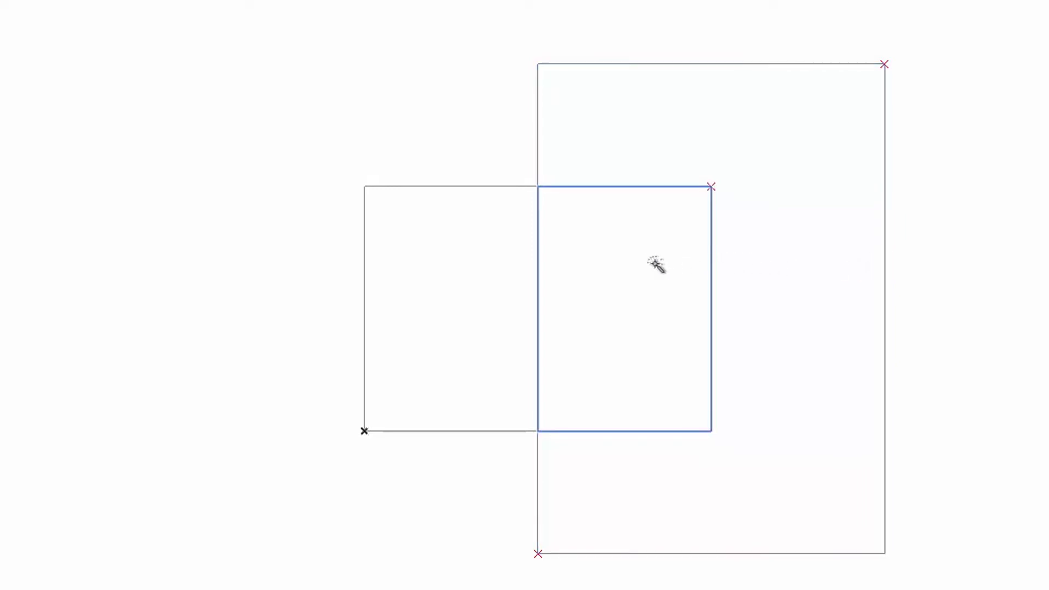
# Magic Wand-click the overlap region to create a red polyline along its boundary.
pyautogui.click(645, 295)
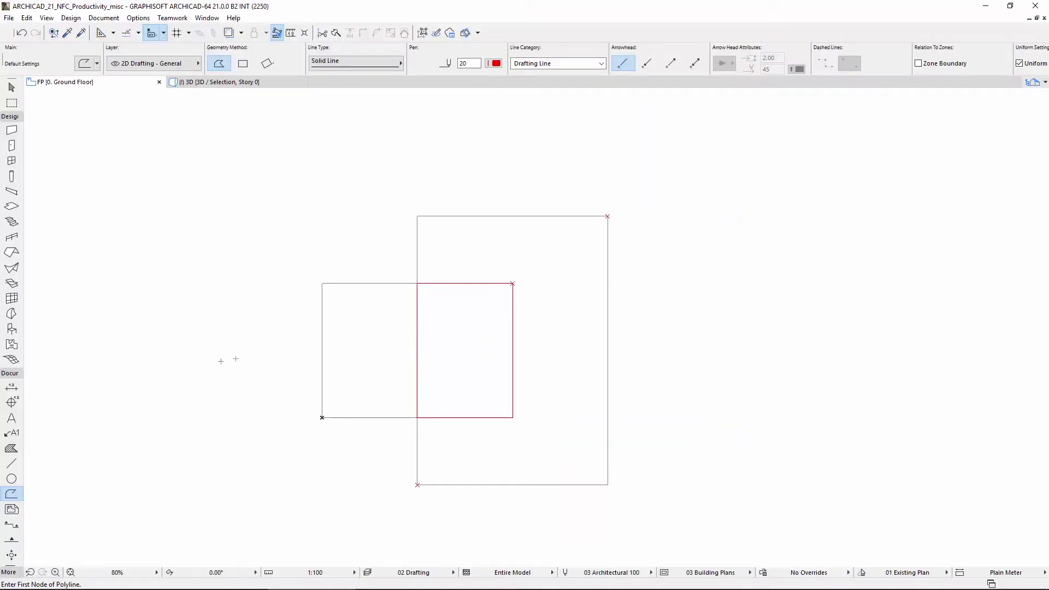
# Create a grey 25% fill covering the whole smaller rectangle using the Fill tool's Magic Wand.
pyautogui.click(10, 448)
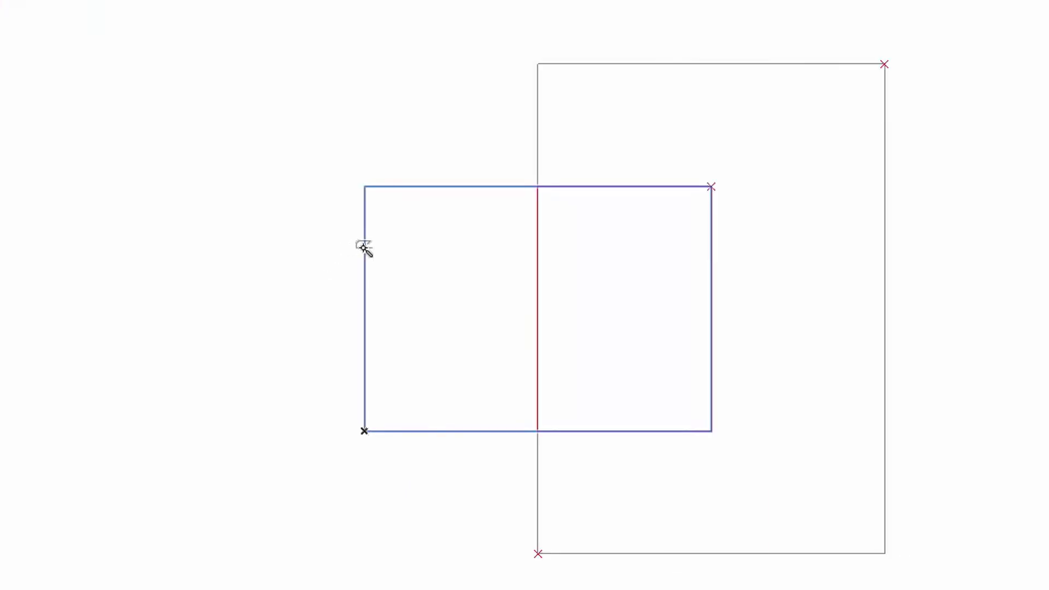
pyautogui.click(364, 248)
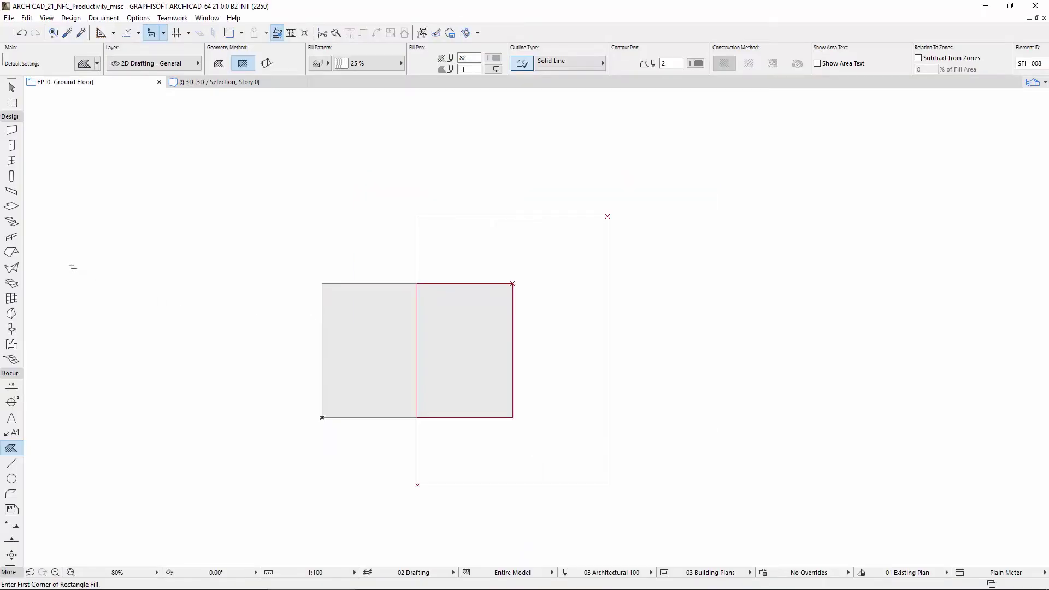
# Select the Slab tool to build a slab on the traced outline.
pyautogui.click(11, 207)
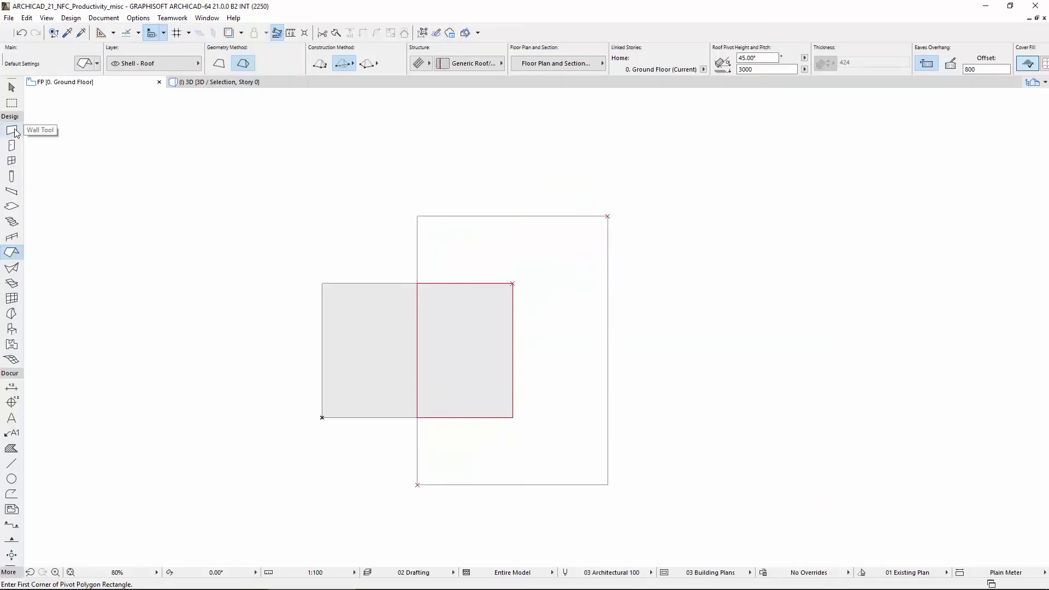
# Set up the Wall tool with its reference line on the Outside Face.
pyautogui.click(12, 131)
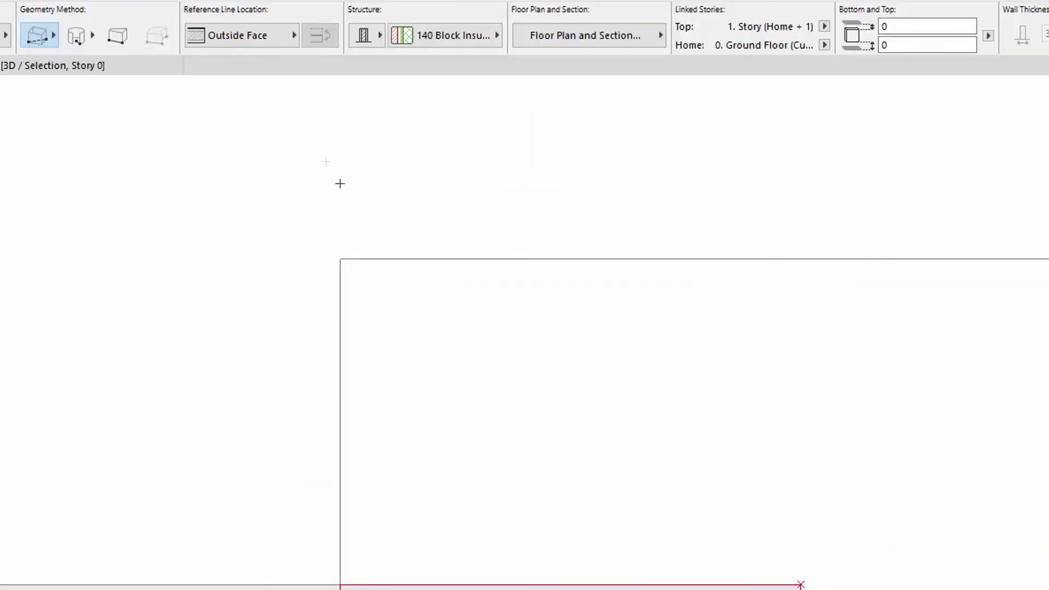
pyautogui.click(258, 36)
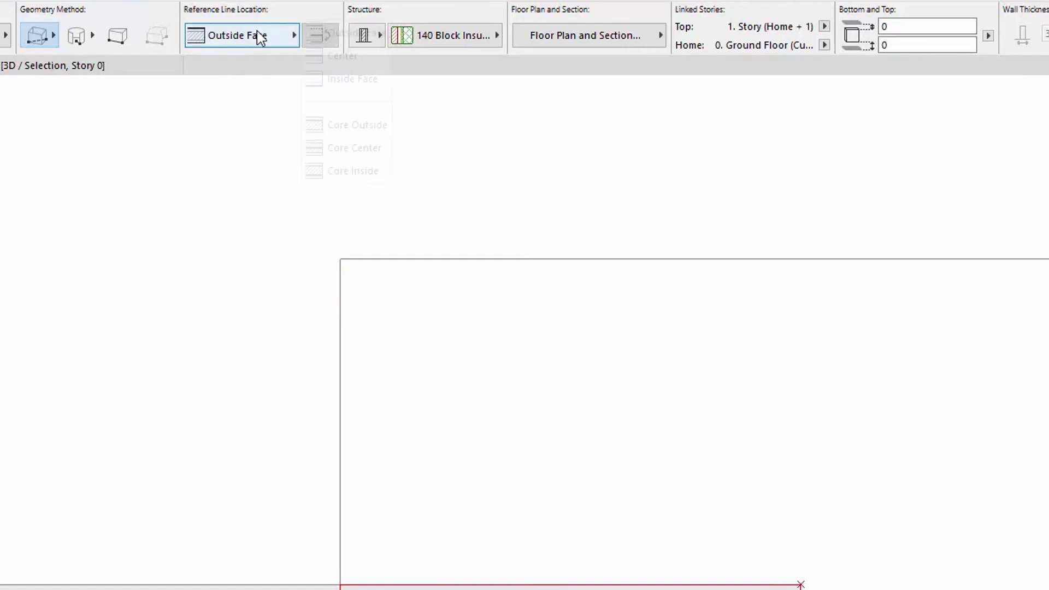
pyautogui.click(349, 80)
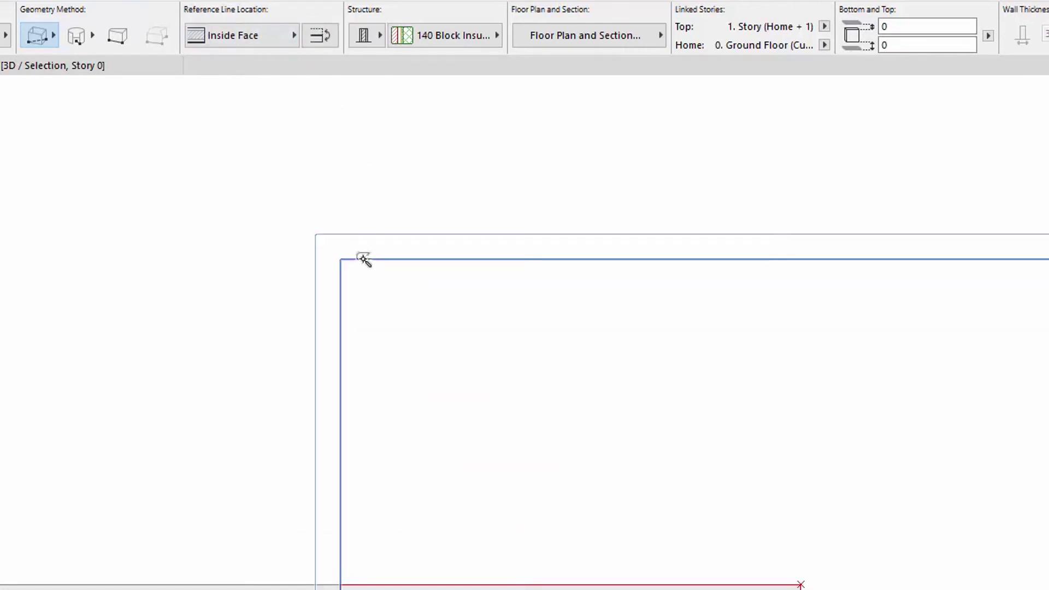
pyautogui.click(272, 36)
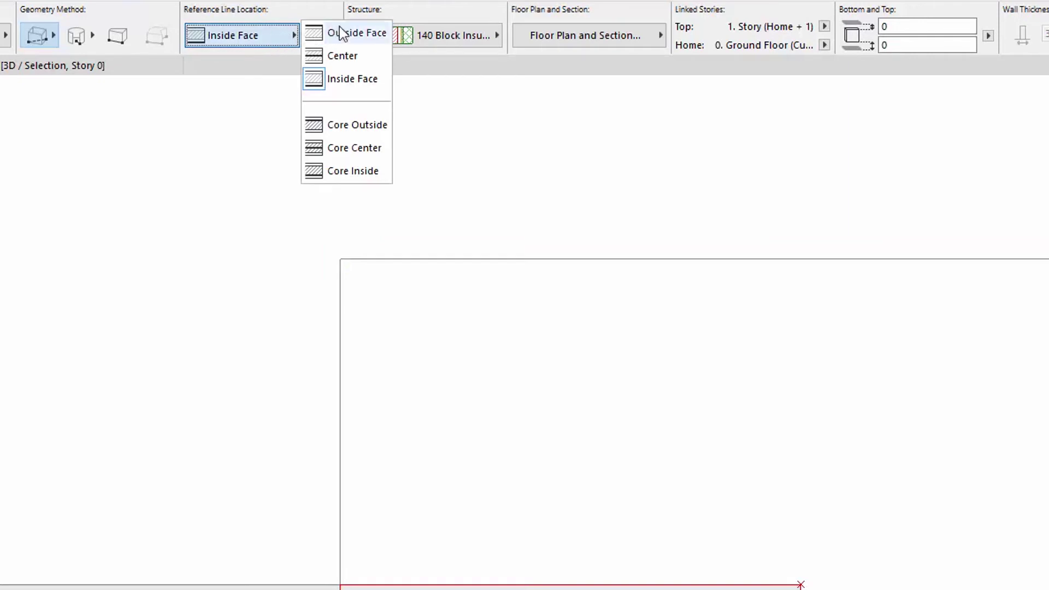
pyautogui.click(342, 31)
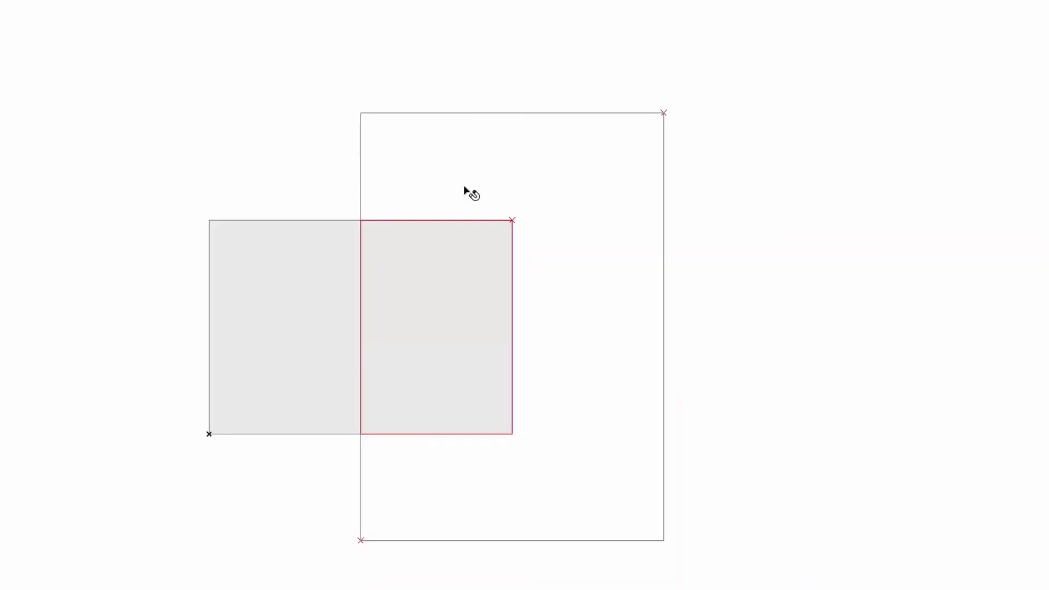
# Show the selected large slab in 3D with Show Selection/Marquee in 3D.
pyautogui.click(465, 191)
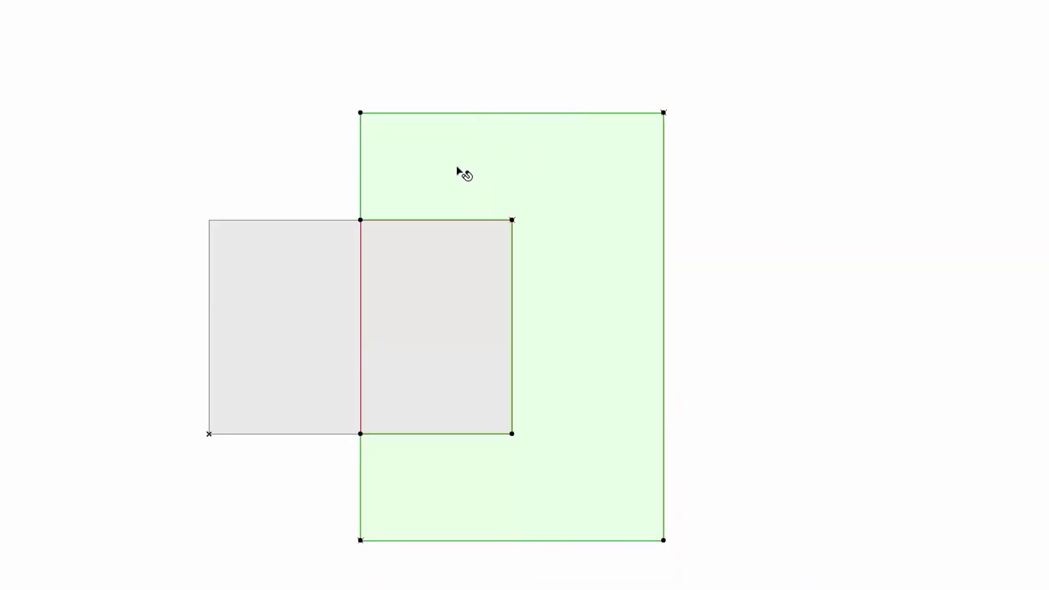
pyautogui.rightClick(459, 172)
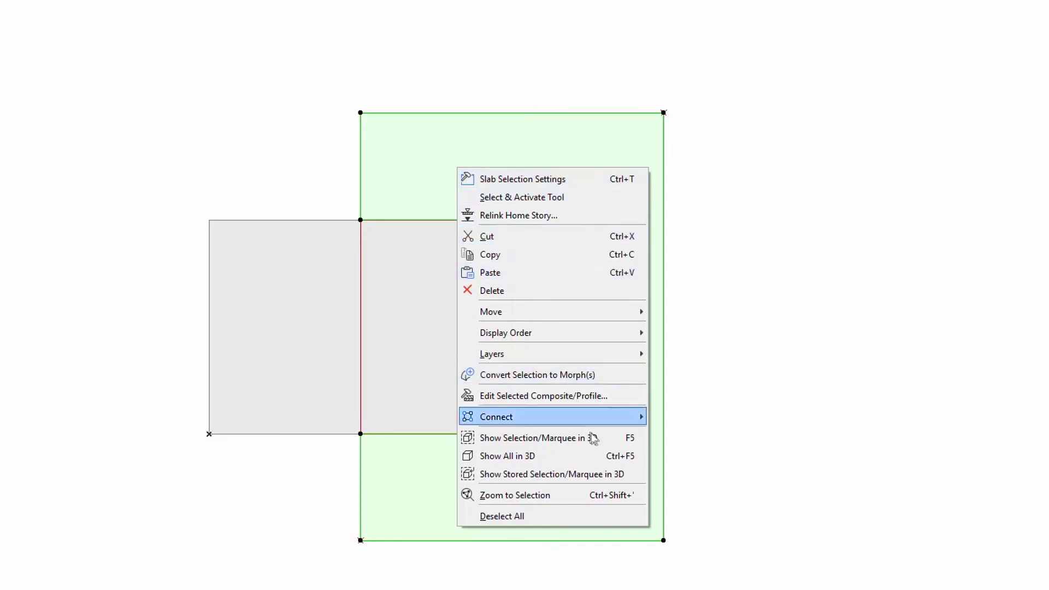
pyautogui.click(610, 439)
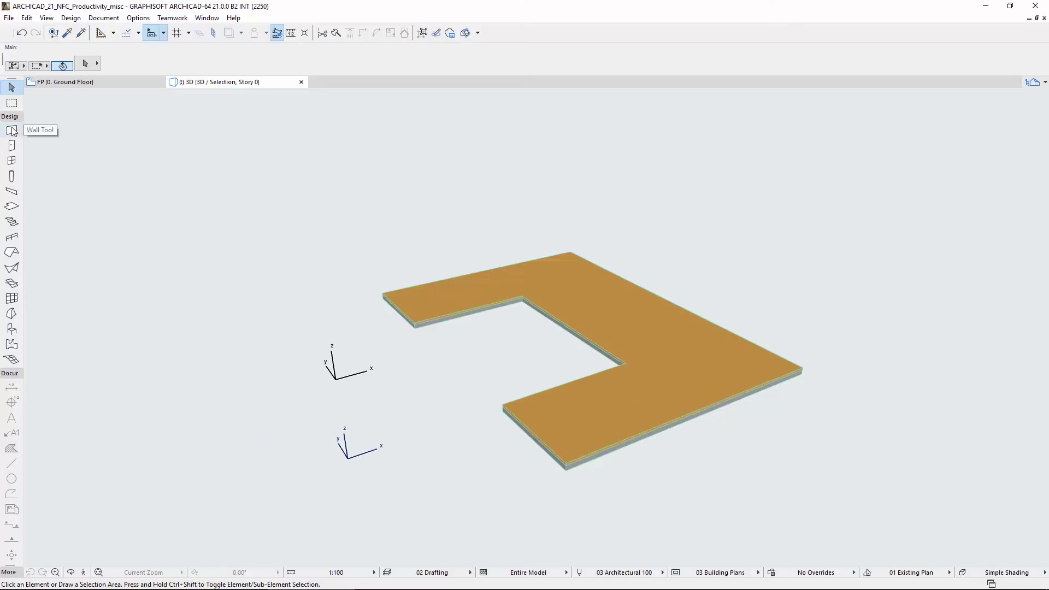
# Magic Wand-click the slab in 3D to place brick walls around its whole outline.
pyautogui.click(11, 131)
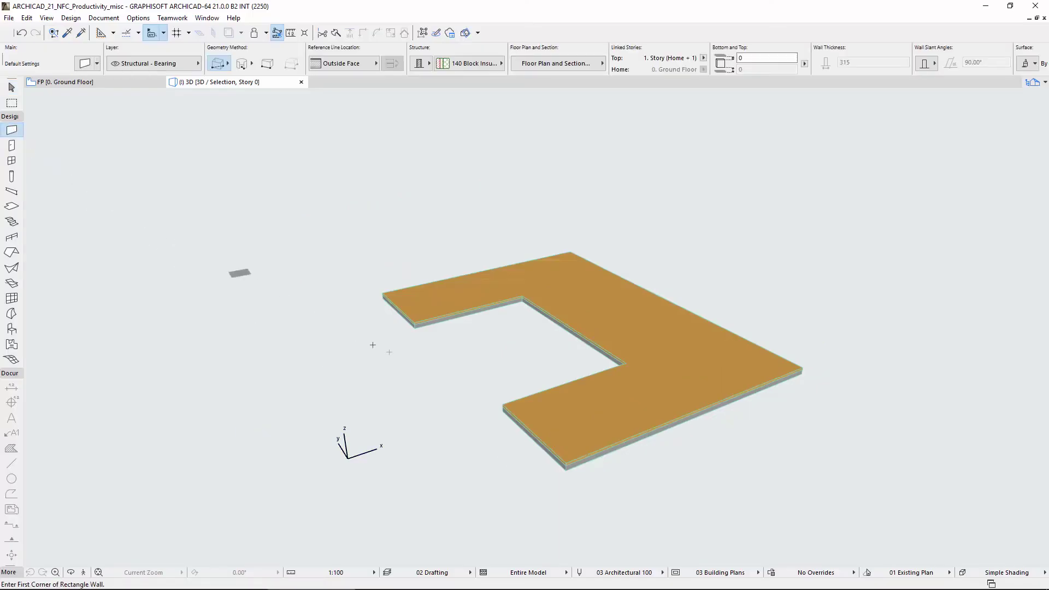
pyautogui.click(381, 257)
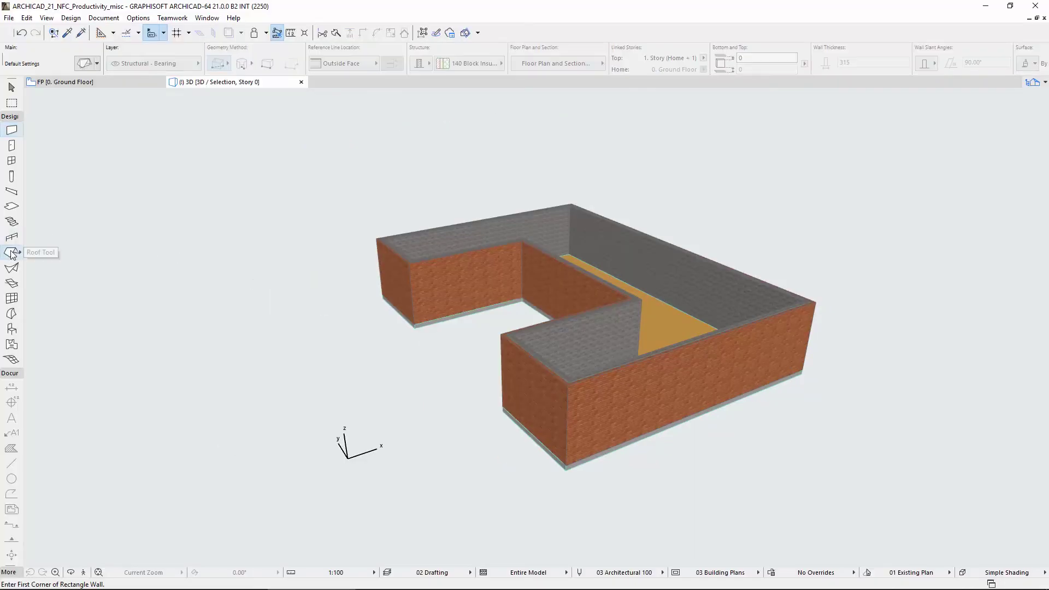
# Create a multi-plane hip roof over the walls by Magic Wand-tracing the slab outline.
pyautogui.click(11, 253)
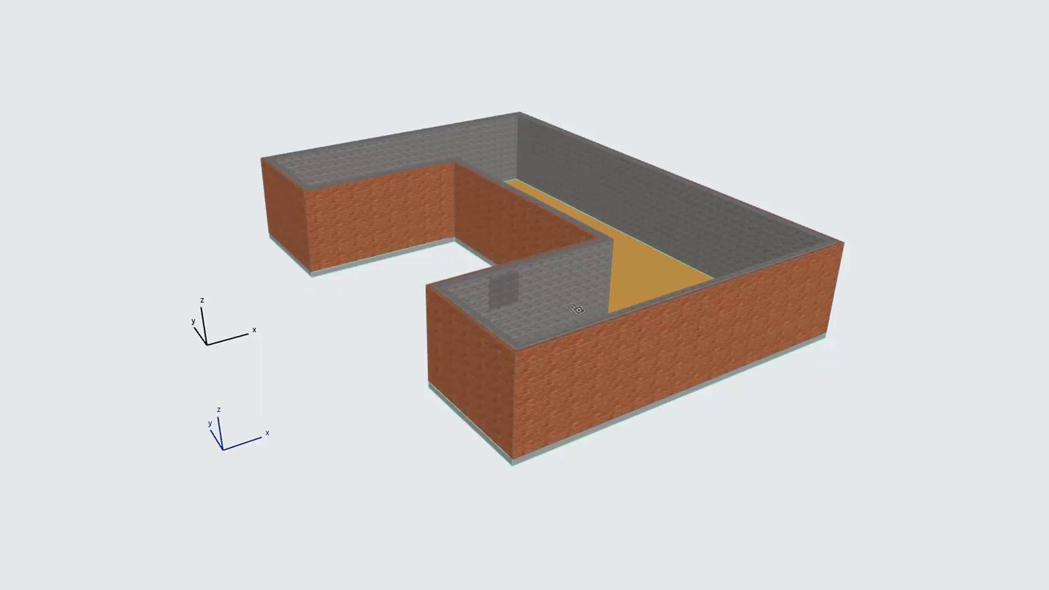
pyautogui.click(633, 290)
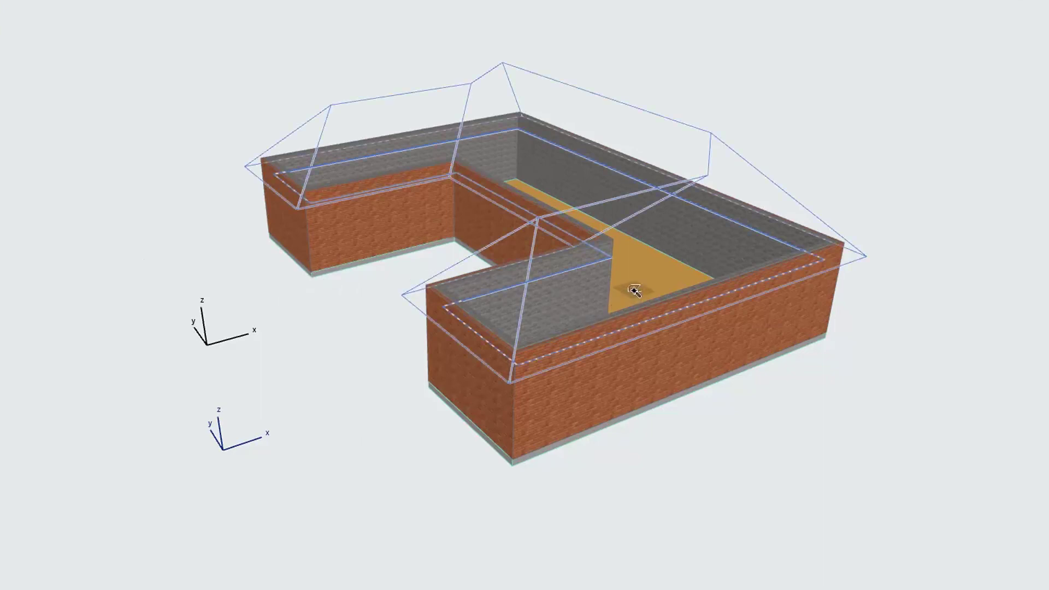
pyautogui.click(686, 386)
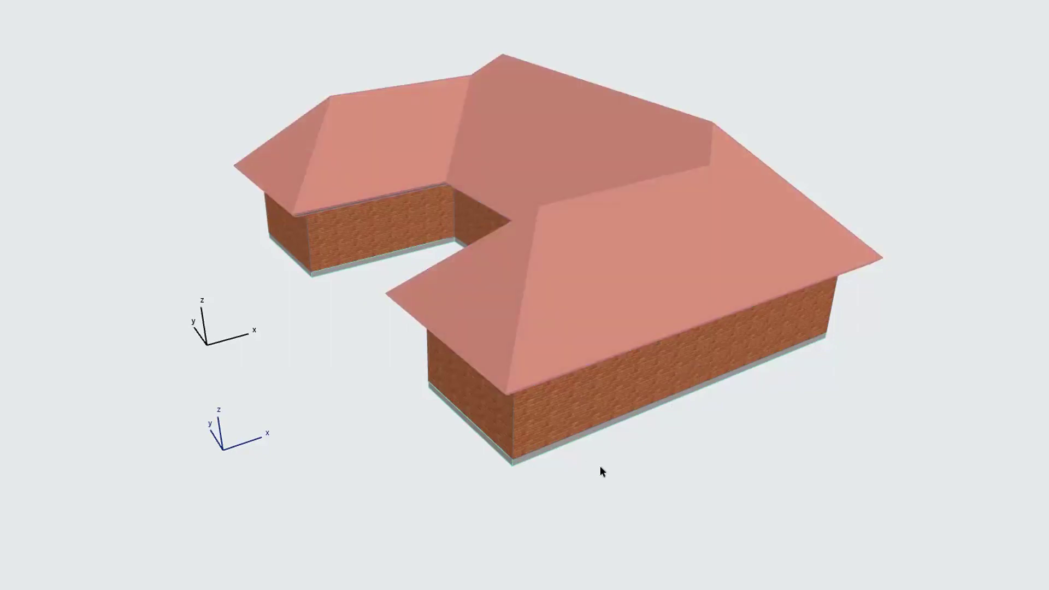